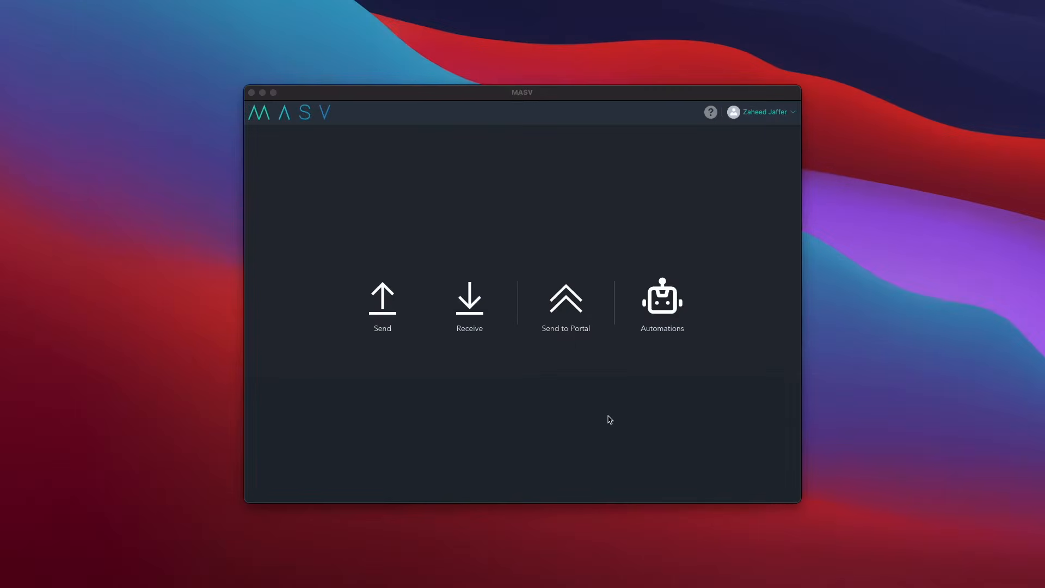
Start a new Send automation named "Send Youtube Demo" and assign it to Default Team.
click(644, 354)
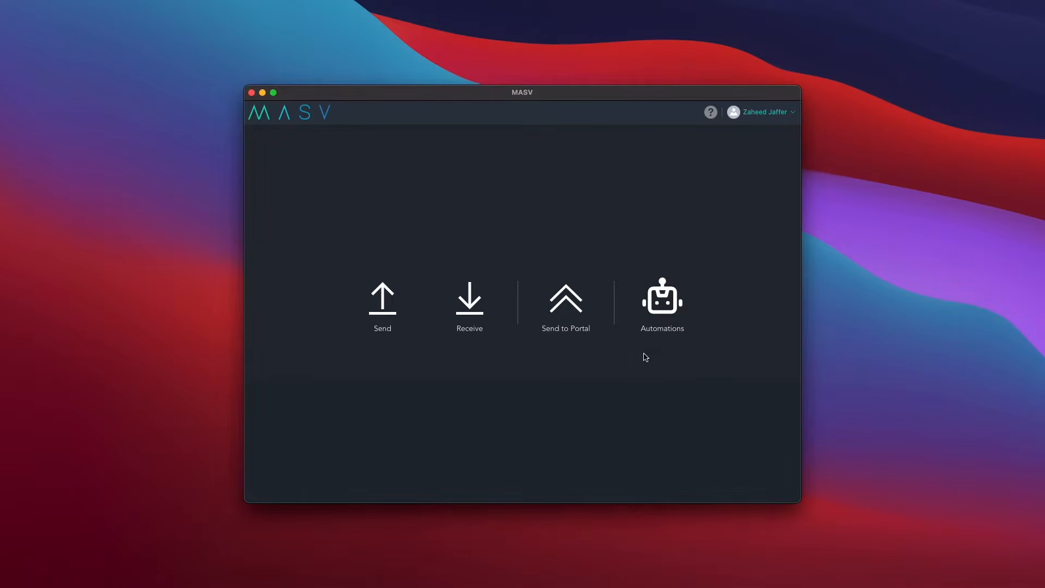
click(656, 312)
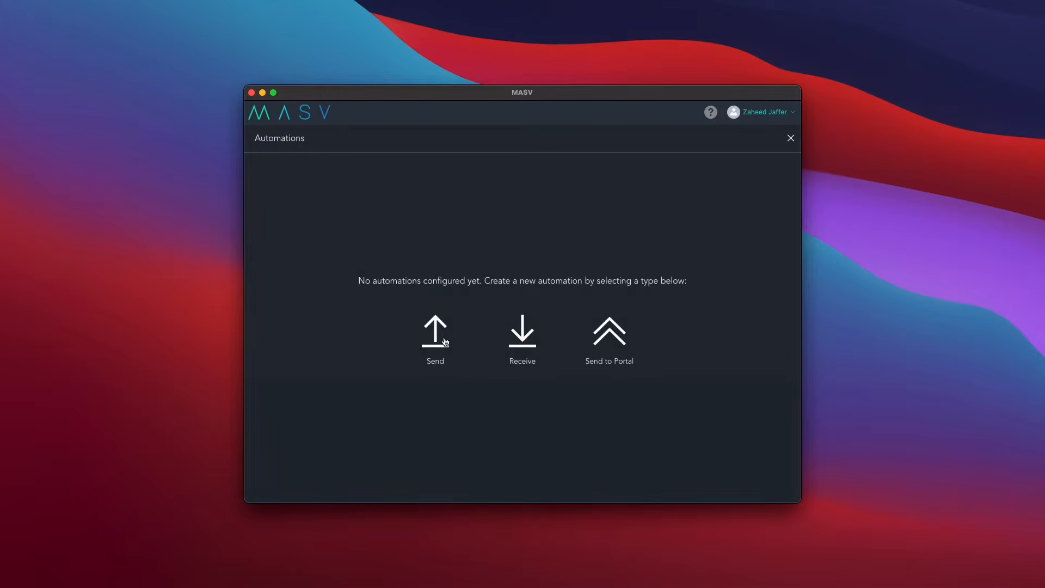
click(445, 341)
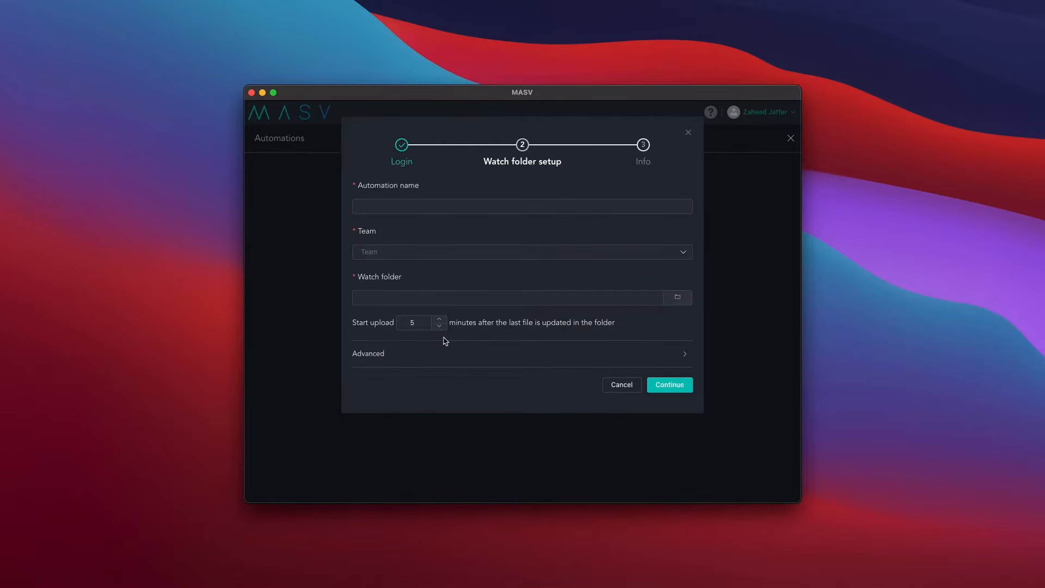
click(474, 211)
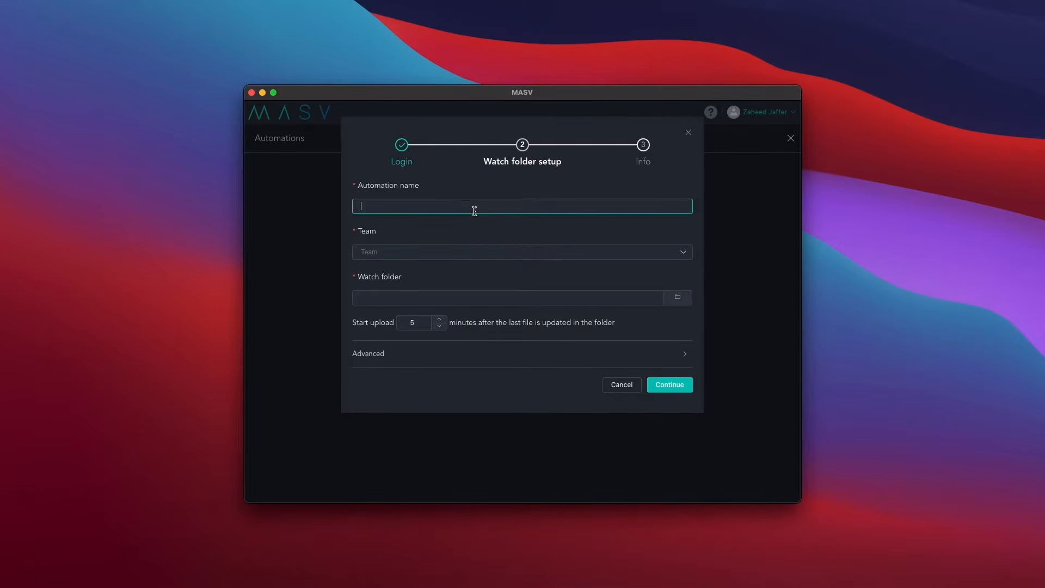
text(Send Youtube Demo)
click(422, 258)
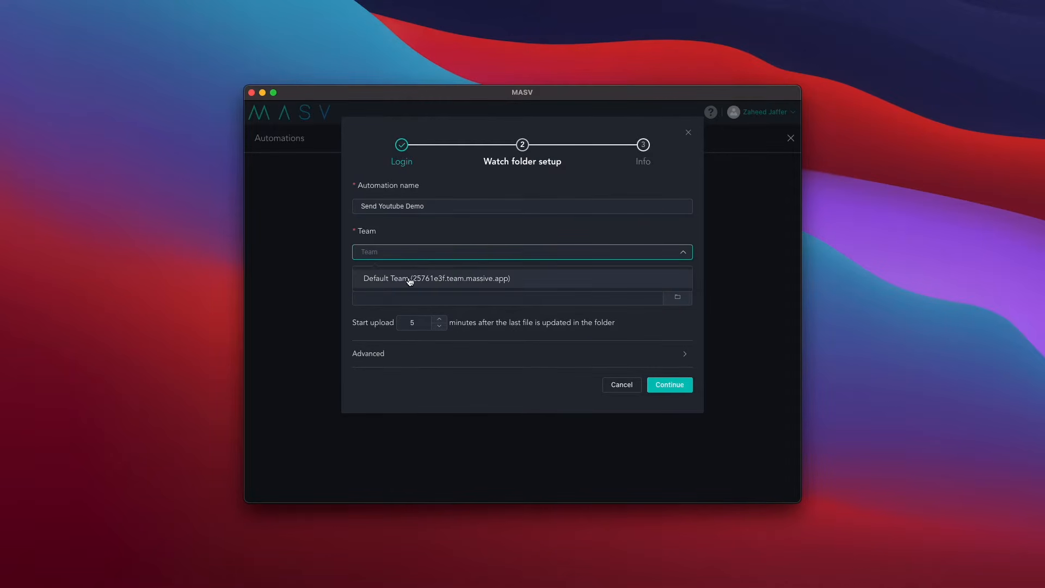
click(410, 281)
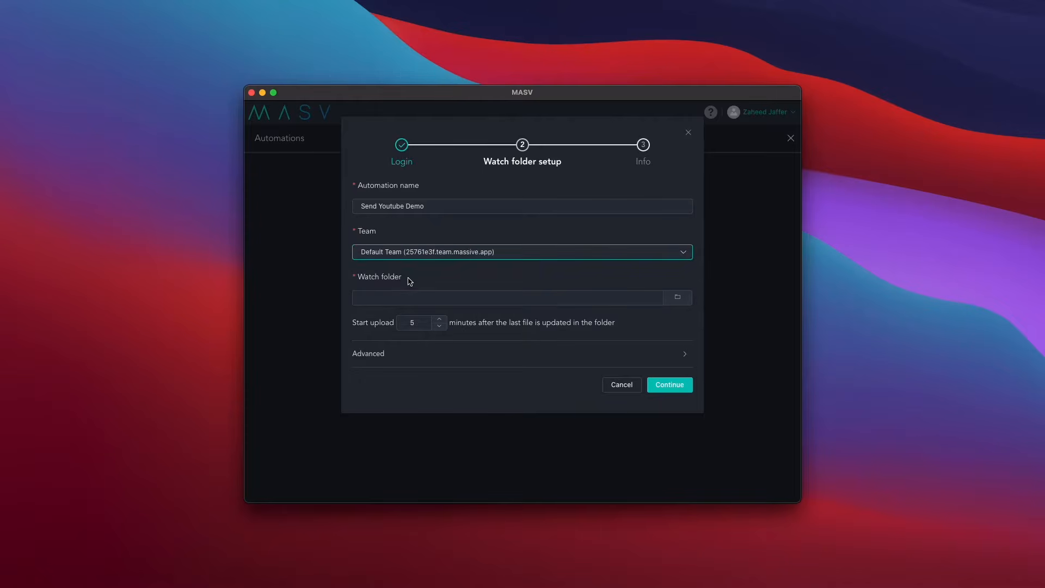
Set the automation's watch folder to "Files For Editing" inside the Watch Folder directory in Documents.
click(582, 303)
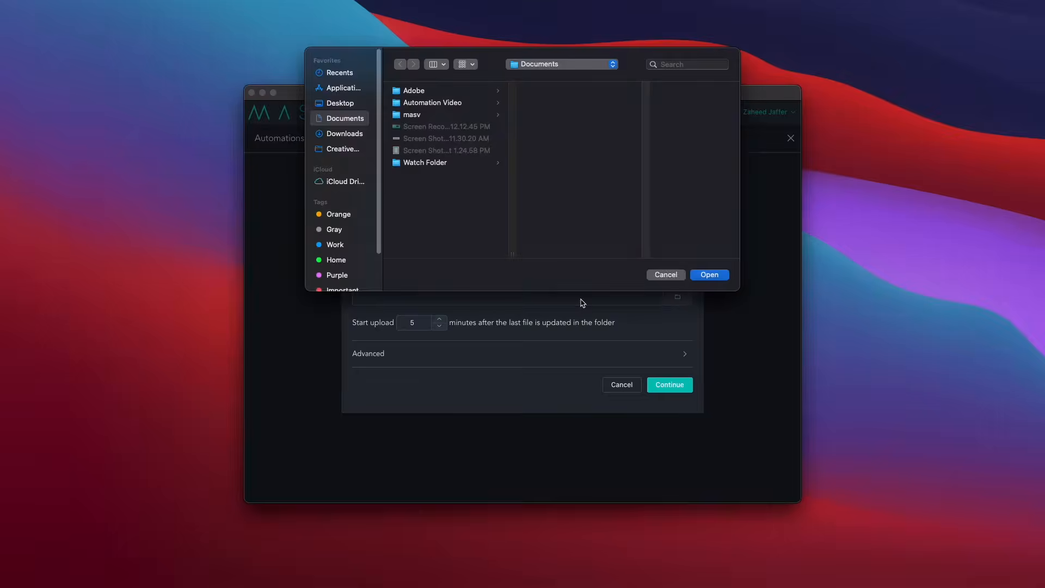
click(357, 132)
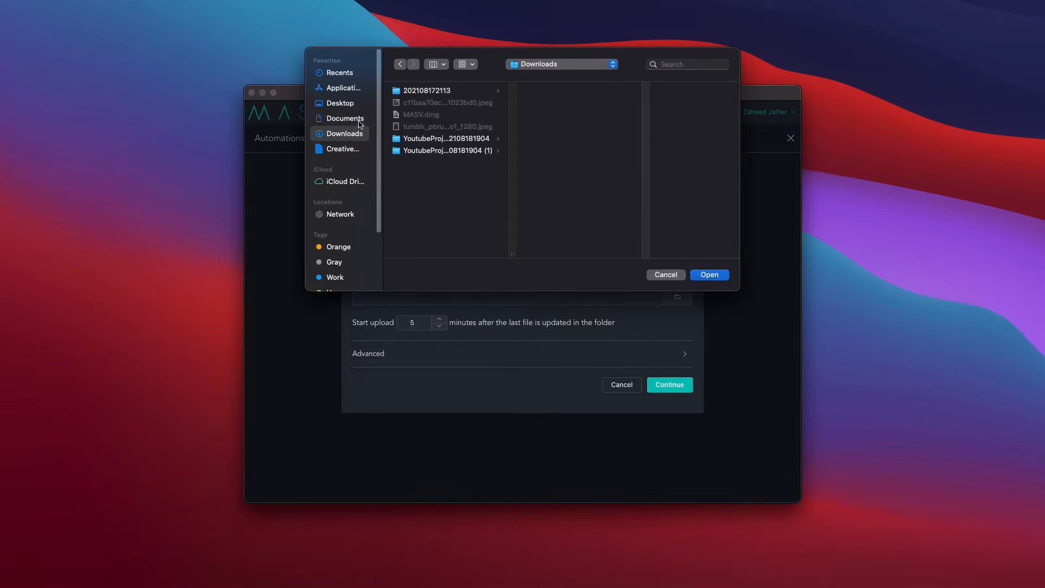
click(358, 121)
click(430, 164)
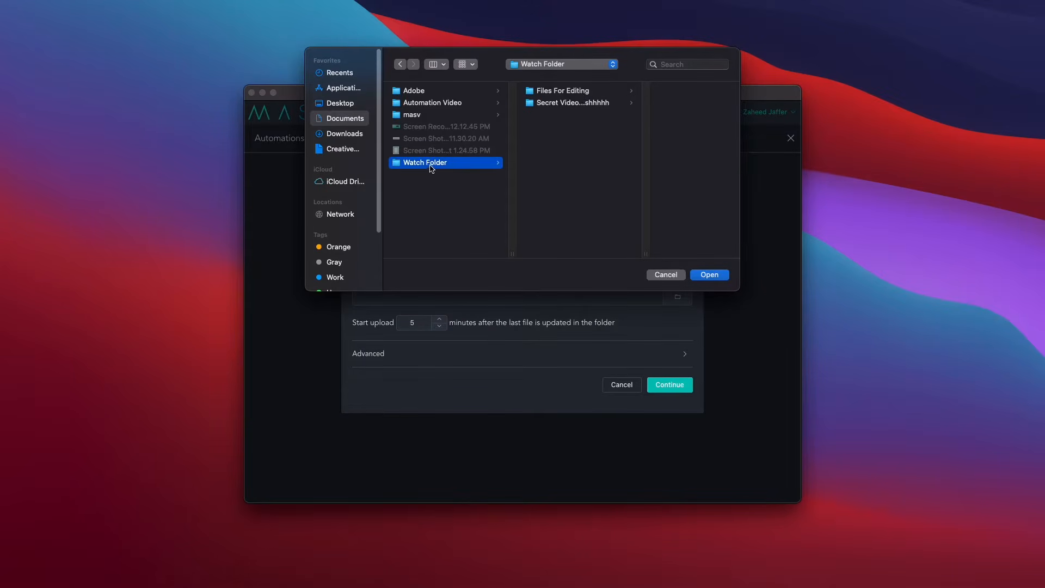
click(579, 92)
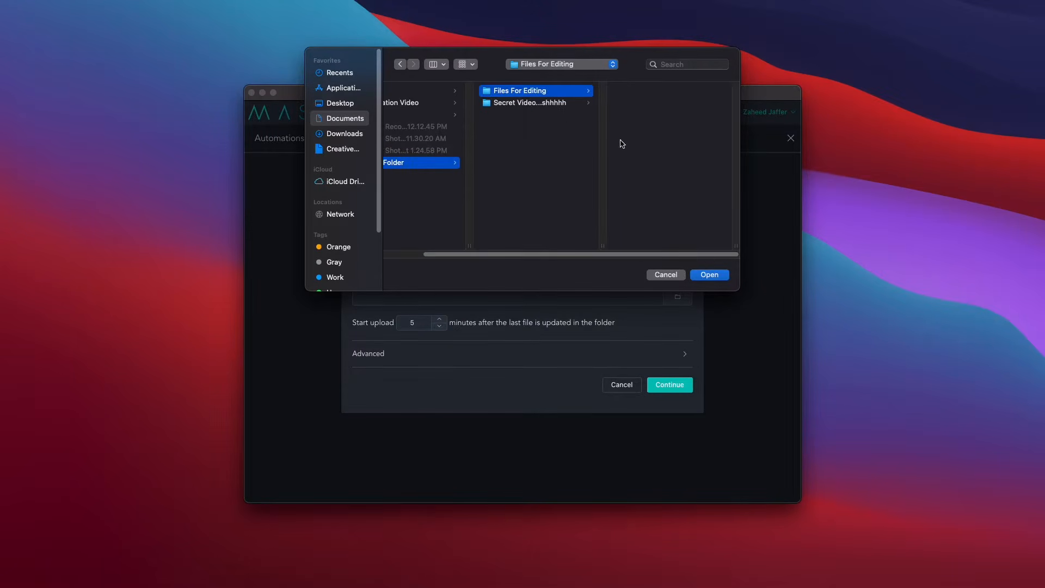
click(710, 275)
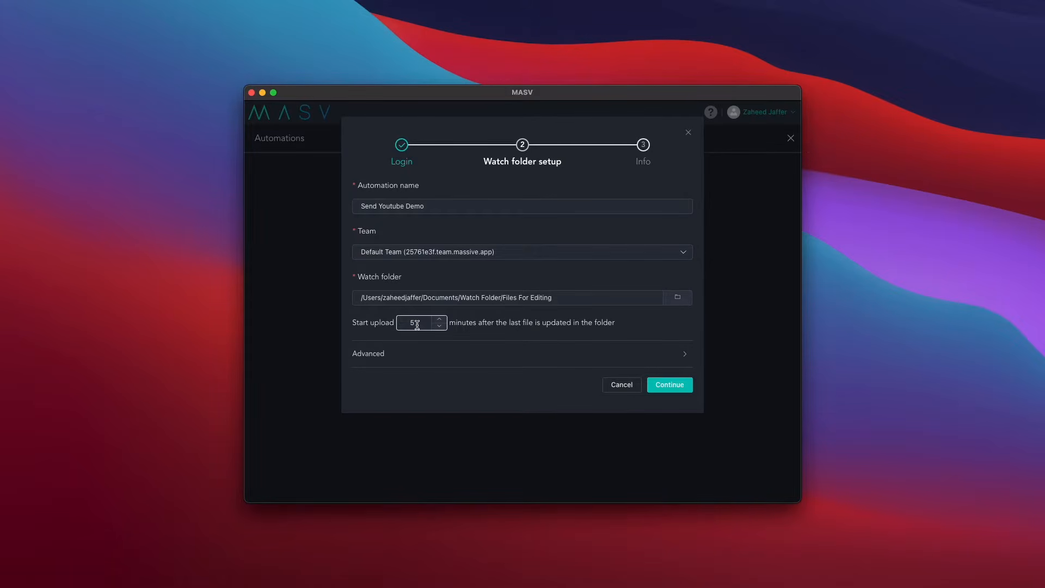
Set the upload to start 59 minutes after the last file is updated in the watch folder.
click(439, 327)
click(438, 326)
double_click(423, 323)
text(59)
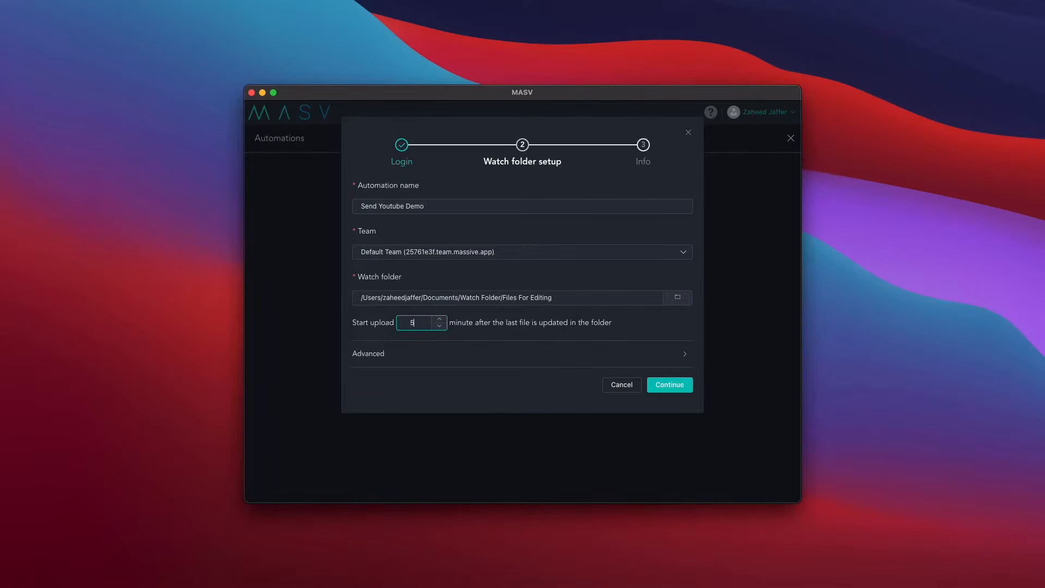
click(530, 332)
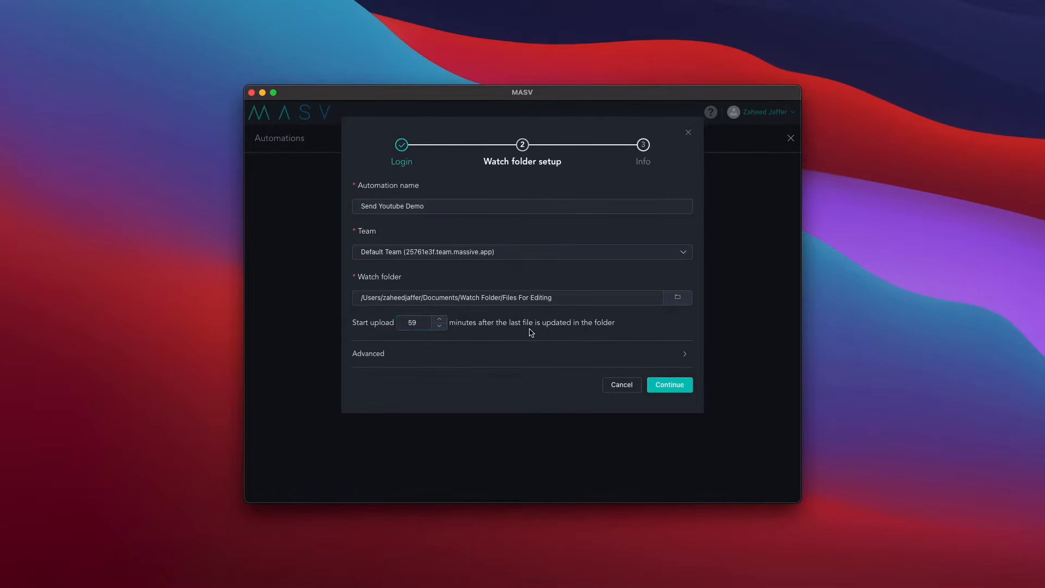
Review the Send automation's advanced watch folder options and continue to its Info stage.
click(471, 358)
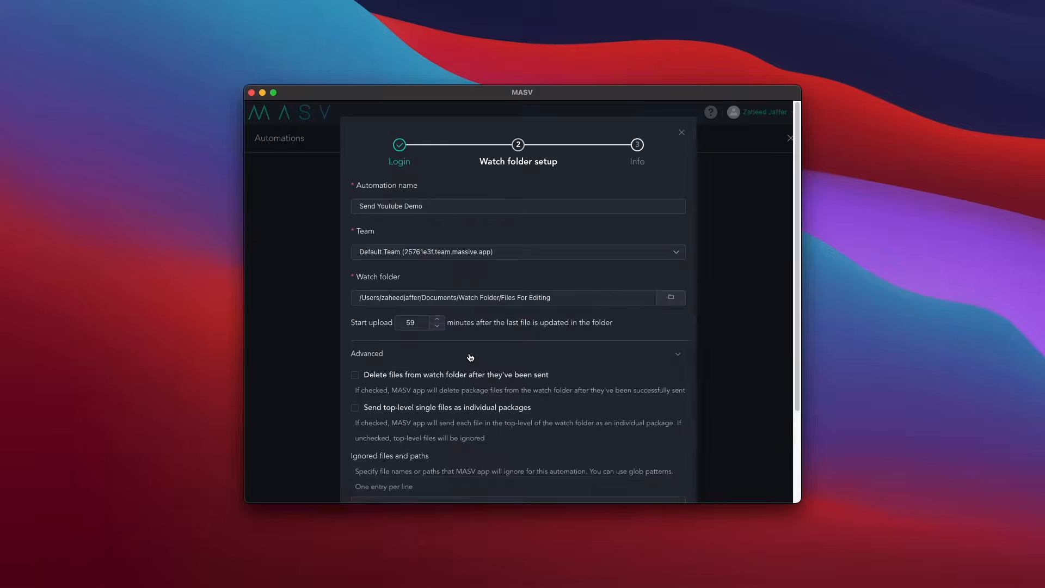
scroll(512, 365, down, 3)
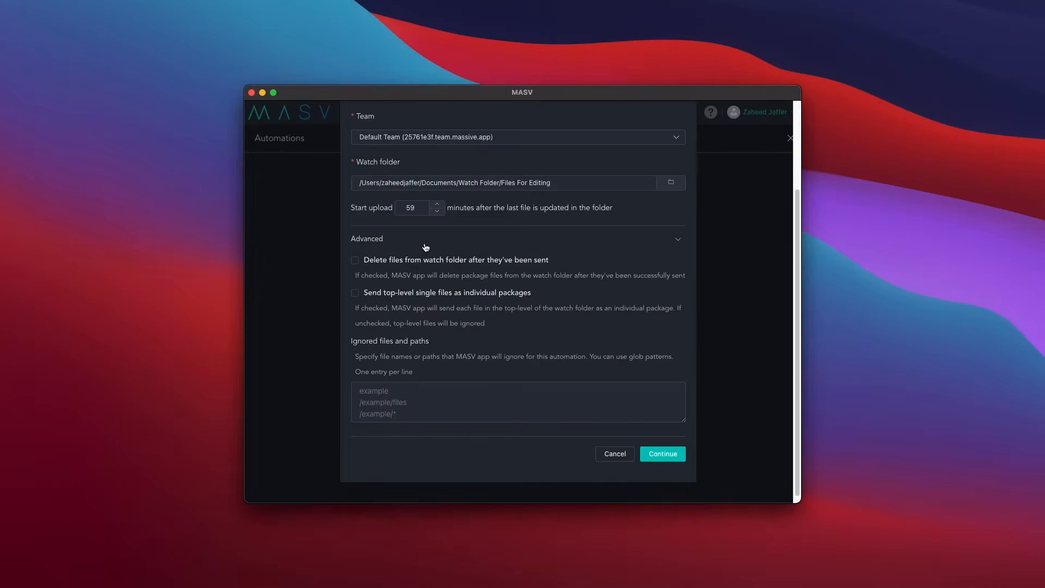
click(427, 246)
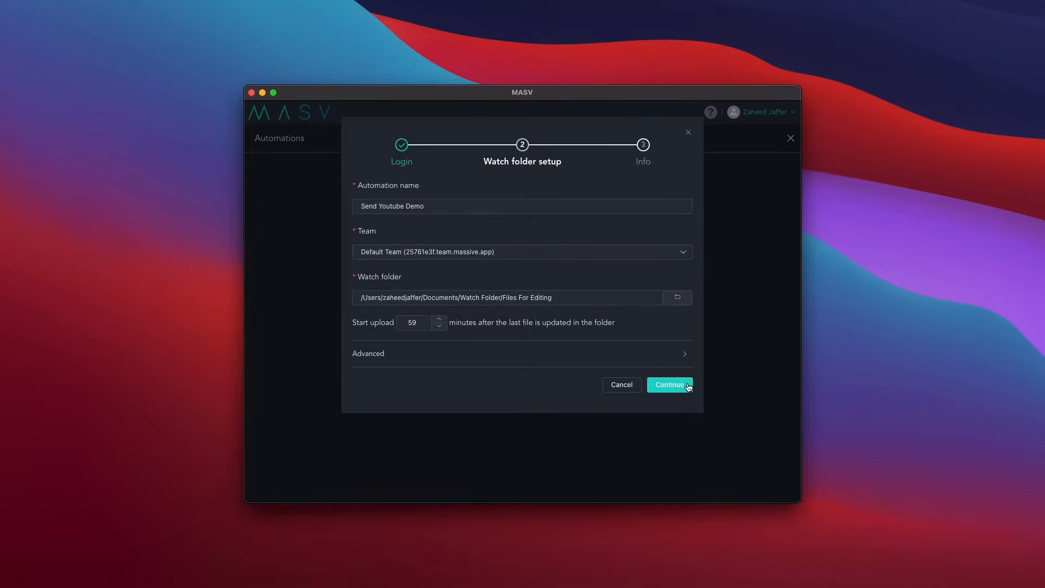
click(688, 387)
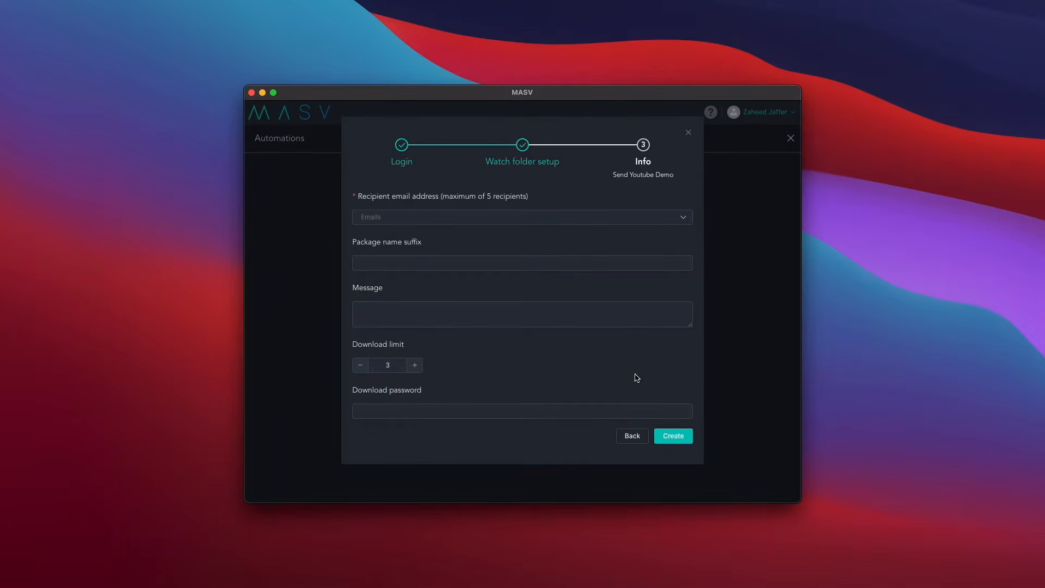
Add the suggested recipient's email address and set the package name suffix to "Automation Video".
click(438, 216)
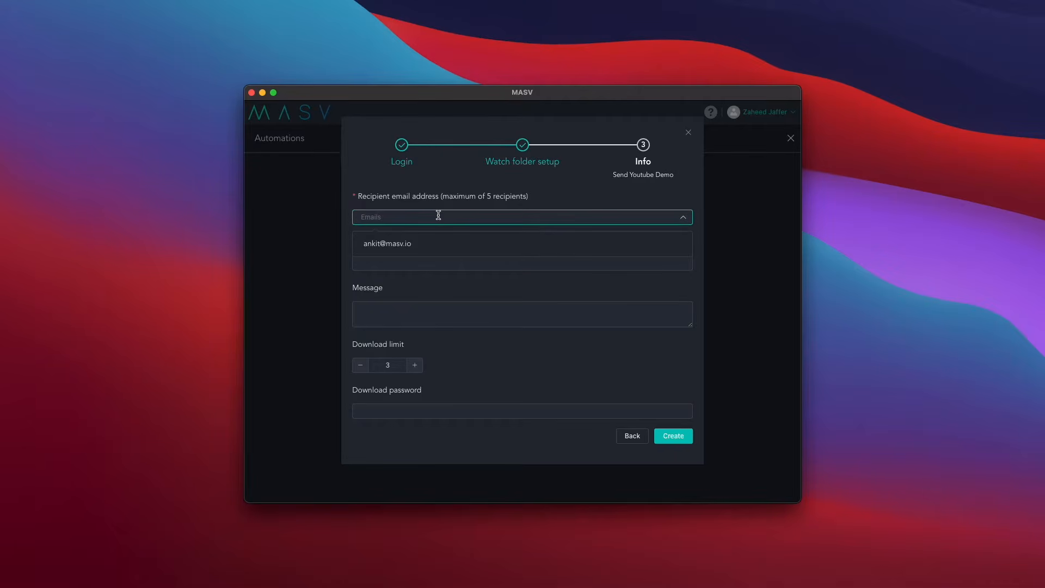
click(428, 243)
click(439, 280)
click(435, 265)
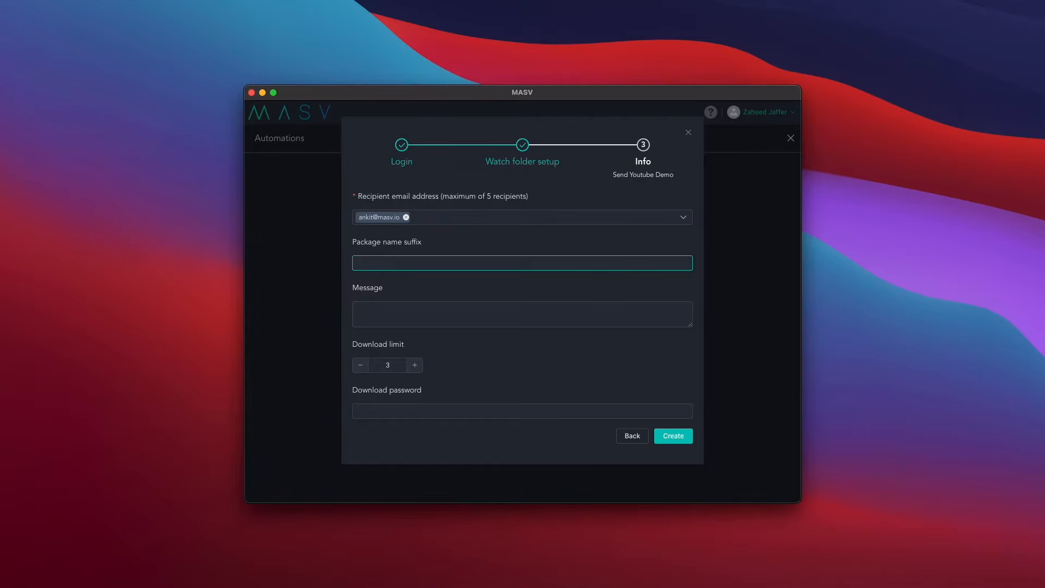
text(Automation Video)
Write a message telling the recipient by name that they are doing a great job, and create the Send automation without a download password.
click(434, 307)
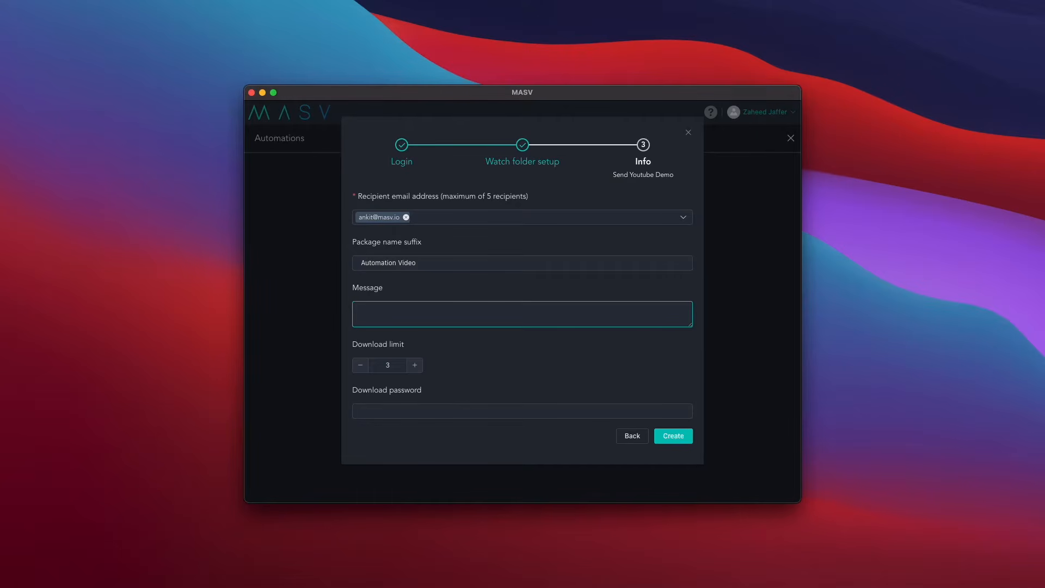
text(Ankit you are doing a great job!)
click(478, 368)
click(411, 407)
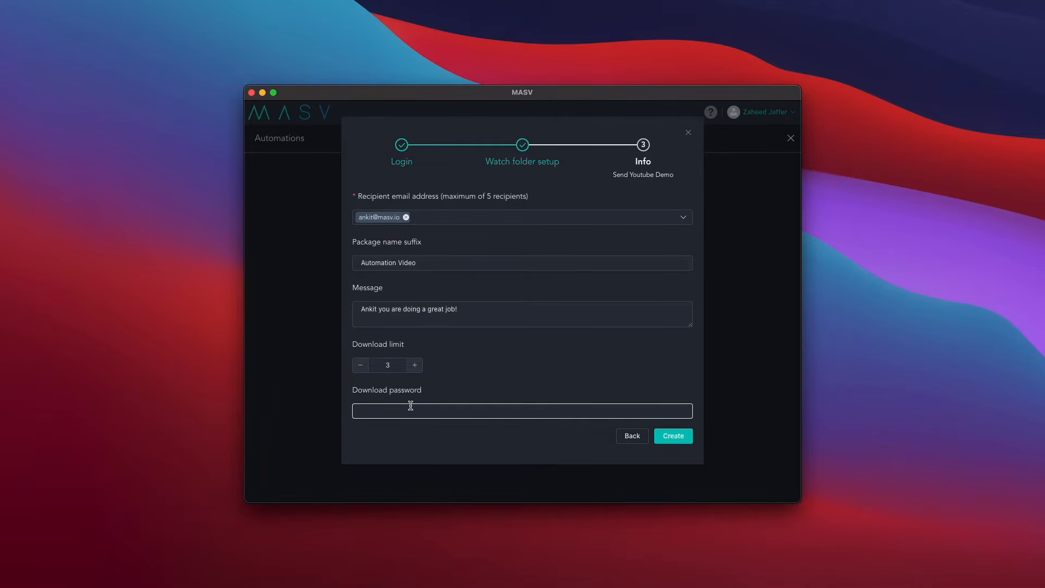
click(684, 441)
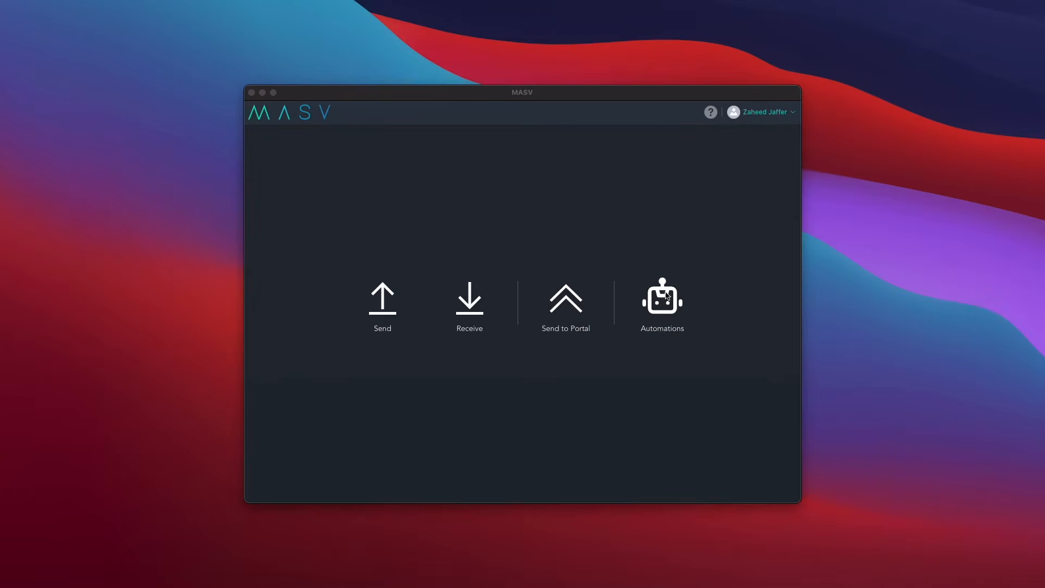
Start a new Send to Portal automation named "Awesome Watch Folder" with the portal subdomain "masvyoutubeproject".
click(678, 301)
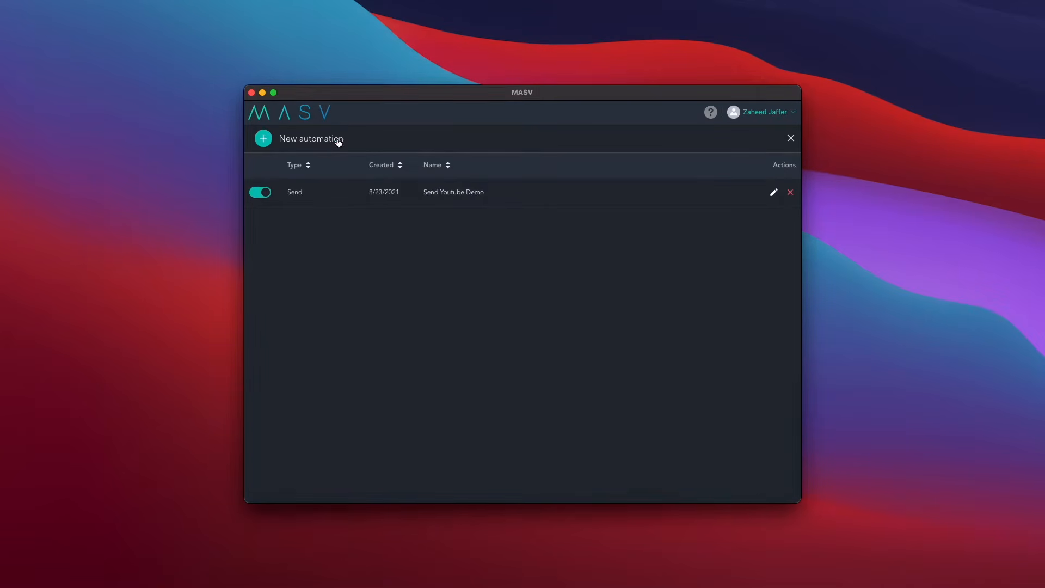
click(264, 139)
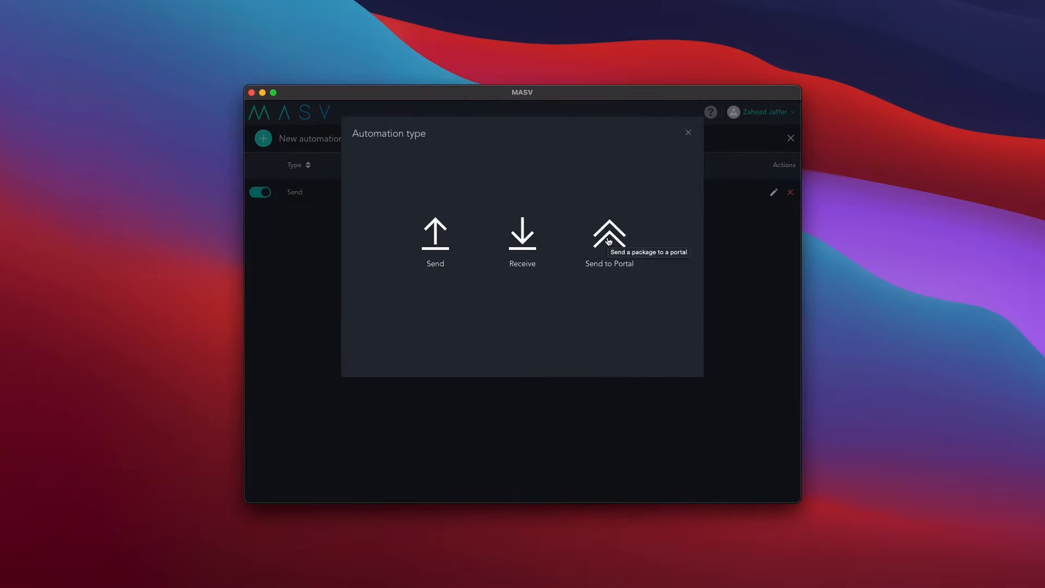
click(608, 241)
click(544, 205)
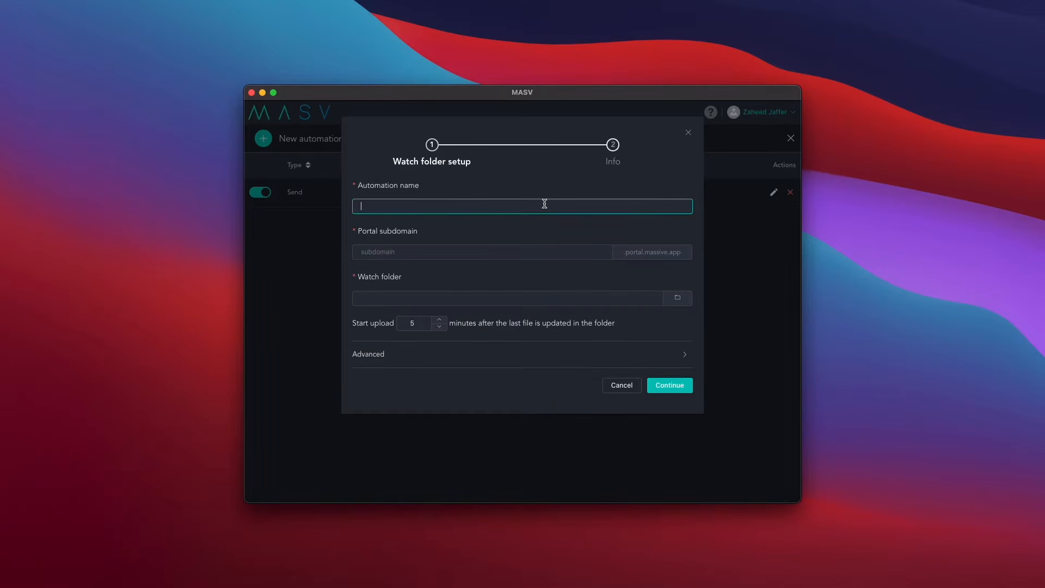
text(Awesome Watch Folder)
click(493, 252)
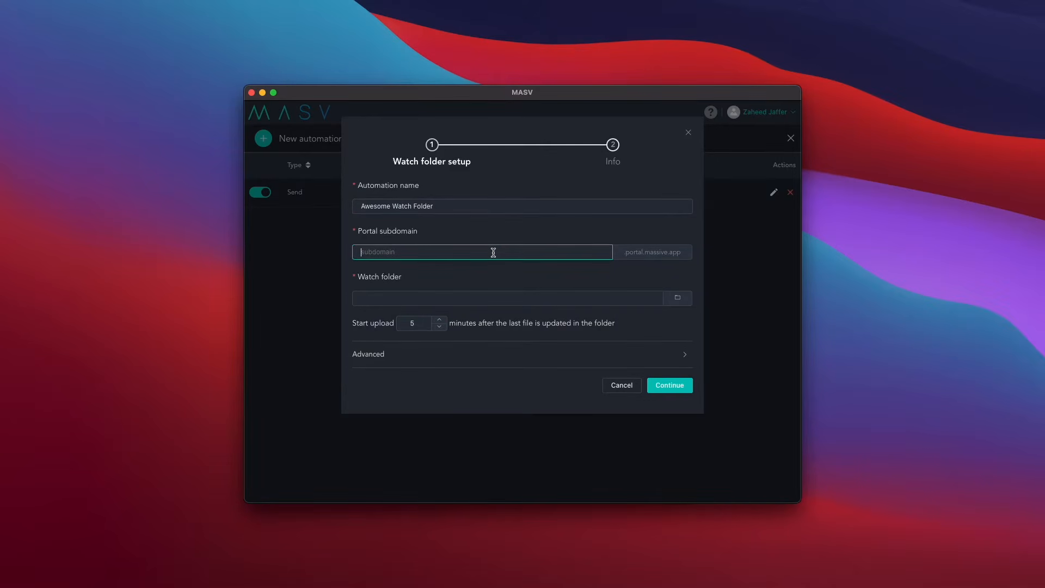
text(masvyoutubeproject)
Set the portal automation's watch folder to "Secret Video...shhhhh" inside the Watch Folder directory.
click(524, 304)
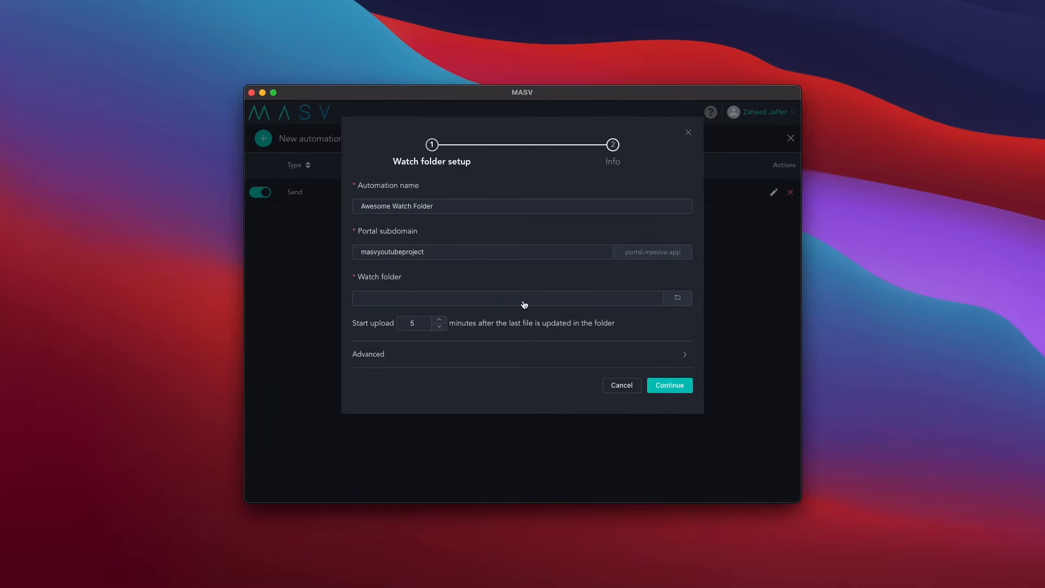
click(524, 303)
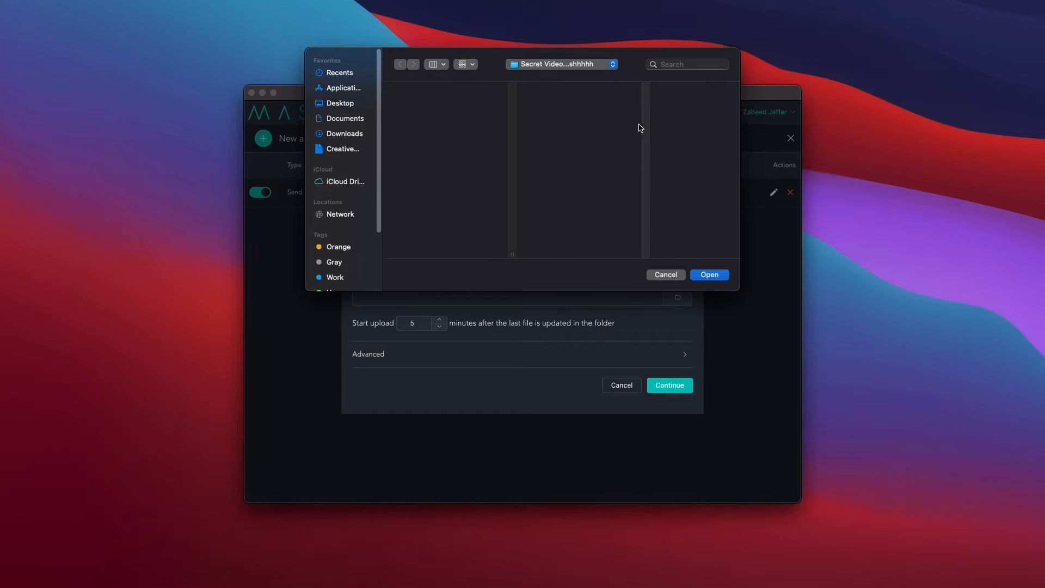
click(709, 274)
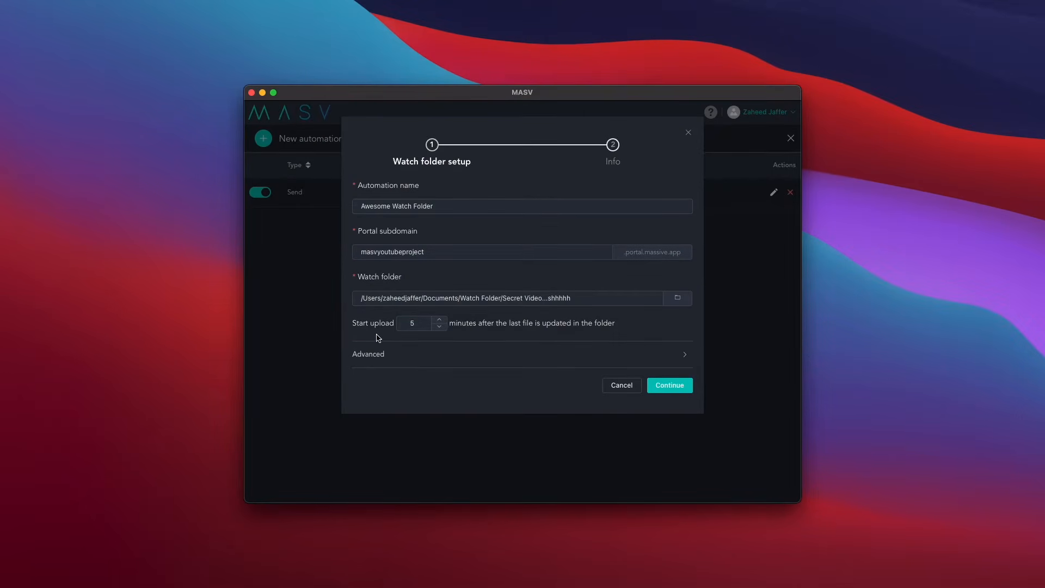
Reduce the portal automation's upload delay to 1 minute after the last file update.
click(439, 327)
click(439, 327)
click(439, 327)
click(440, 327)
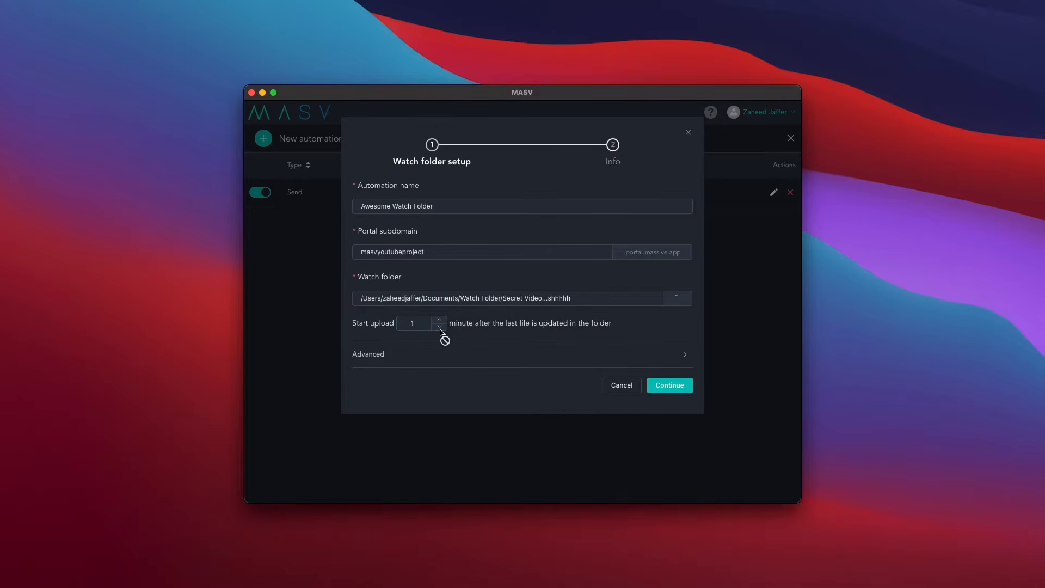
Check the portal automation's advanced options and continue to its Info stage.
click(448, 354)
scroll(449, 359, down, 2)
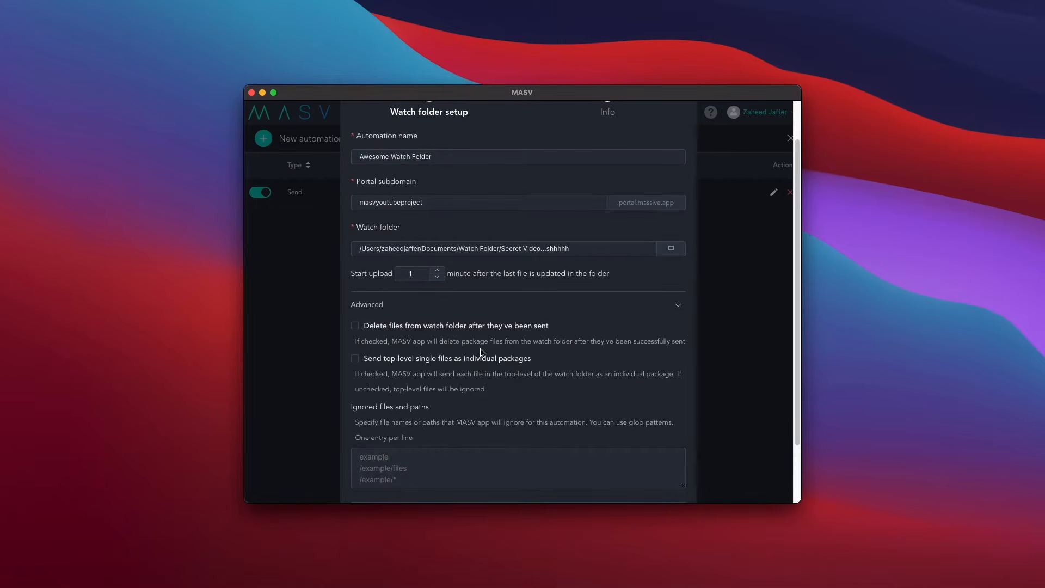
click(610, 309)
click(669, 386)
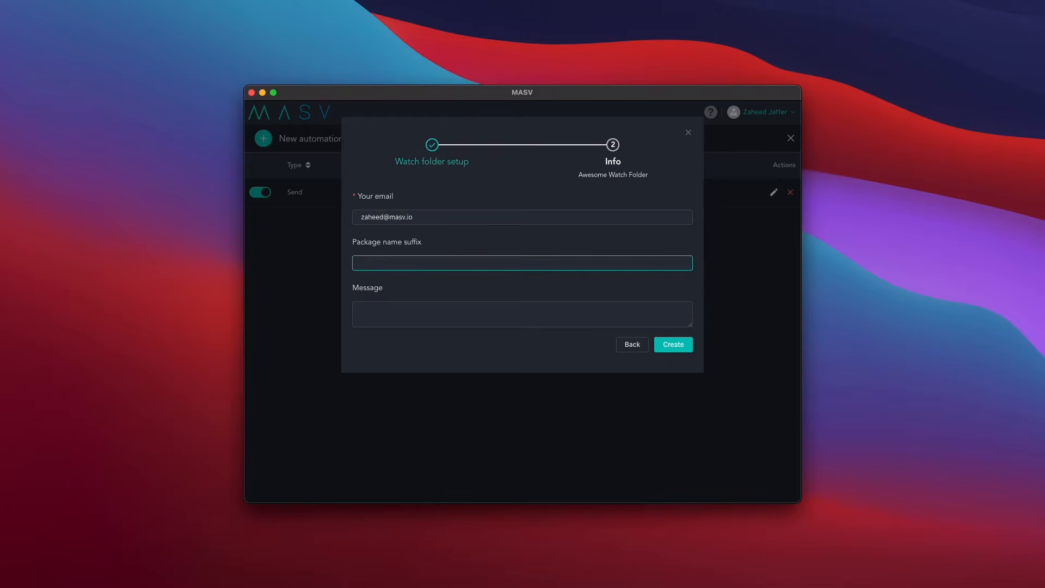
Create the portal automation with package name suffix "Spicy content" and message "So spicy you will need milk.", and open the automations list.
text(Spicy content)
key(Tab)
text(So spicy you will need milk.)
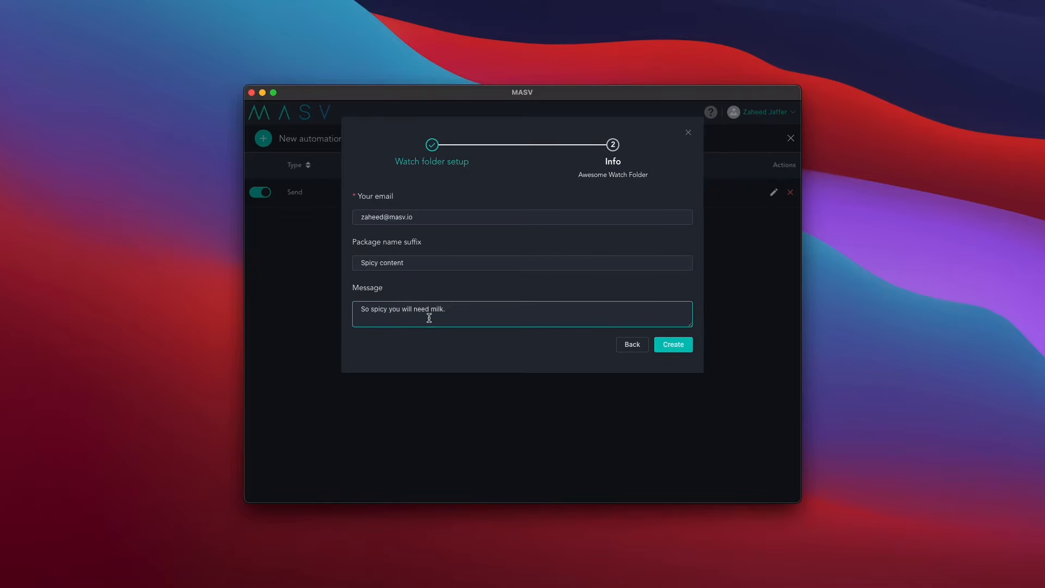
click(674, 344)
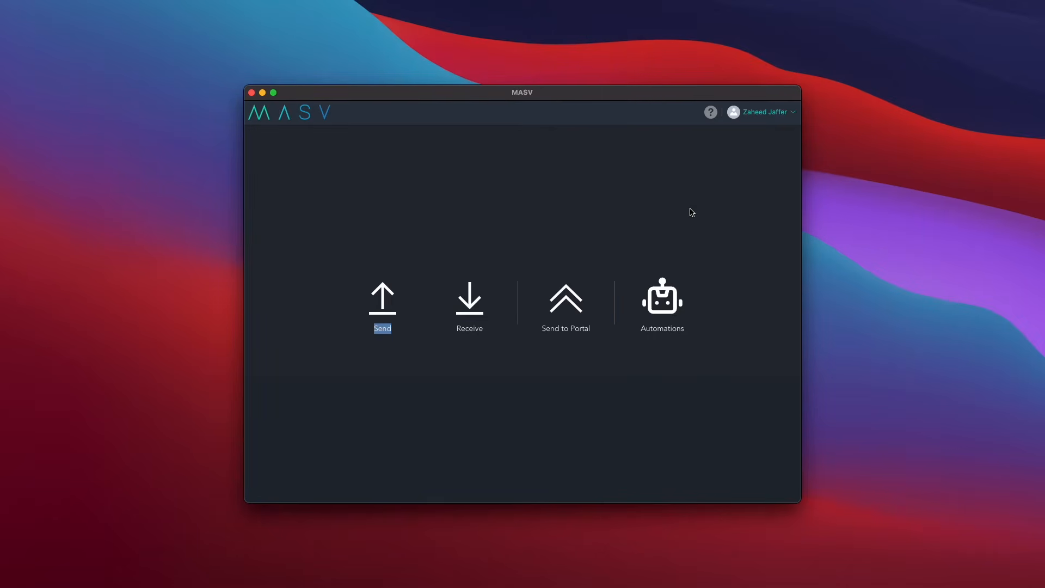
click(676, 294)
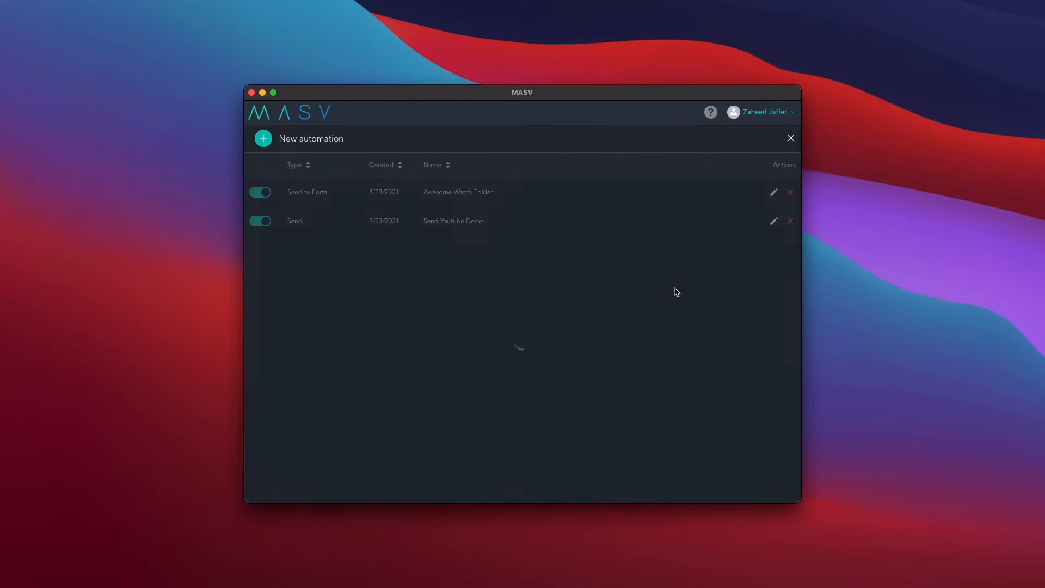
Start a new Receive automation and name it "Youtube download demo".
click(260, 139)
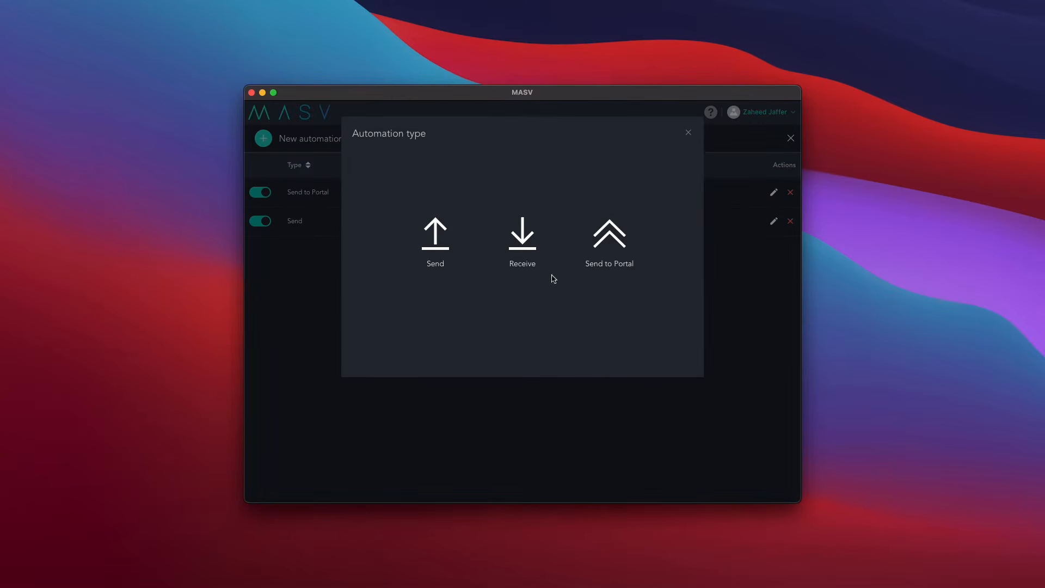
click(520, 232)
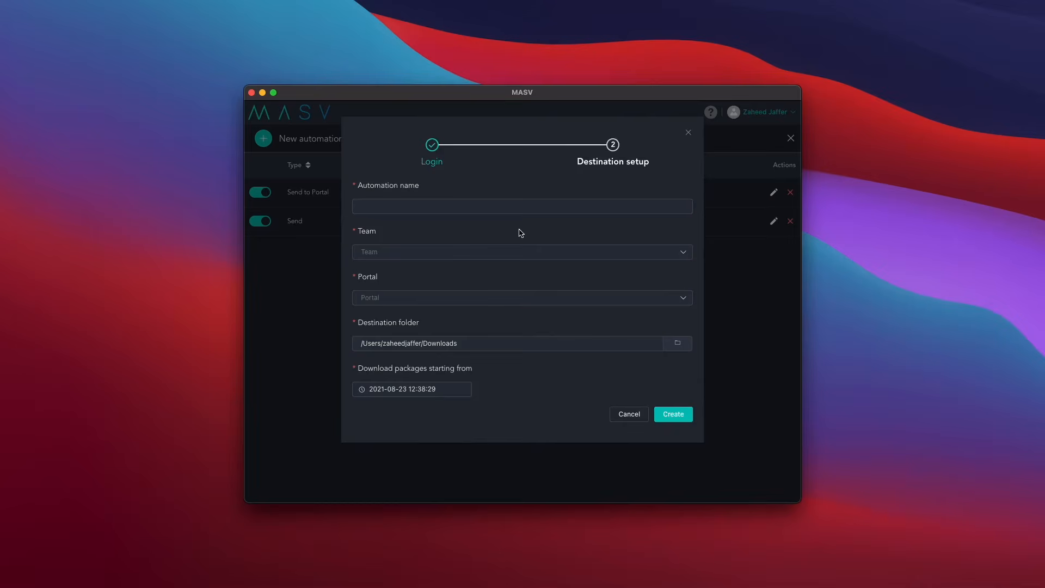
click(479, 207)
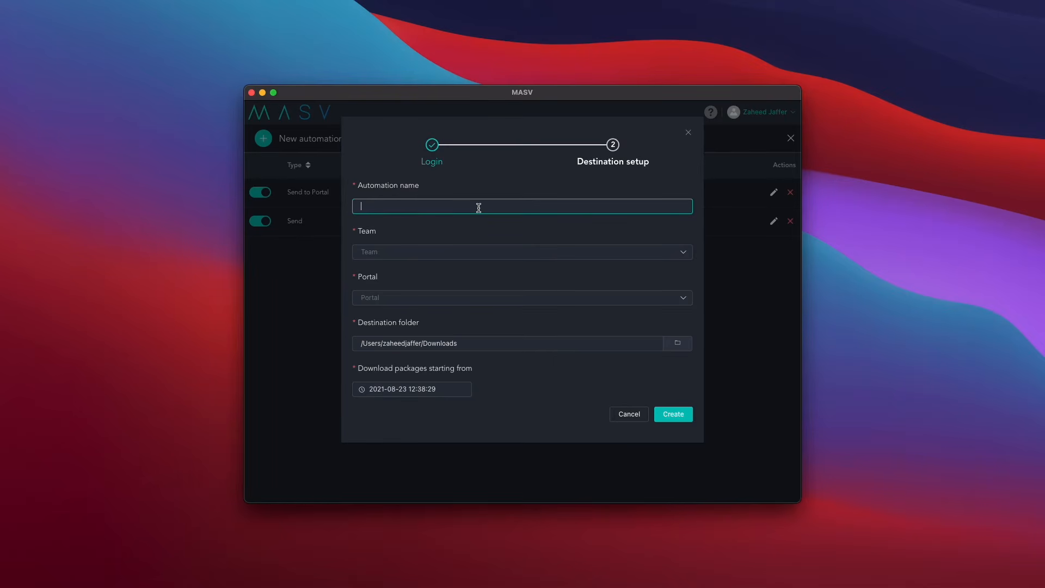
text(Youtube download demo)
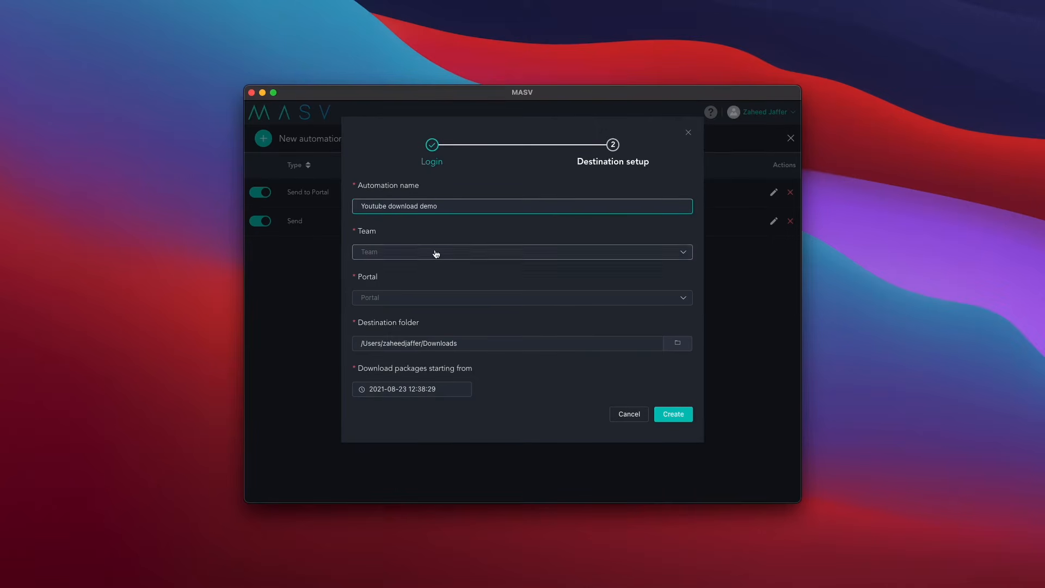
Assign the download automation to Default Team and the YoutubeProject portal.
click(436, 253)
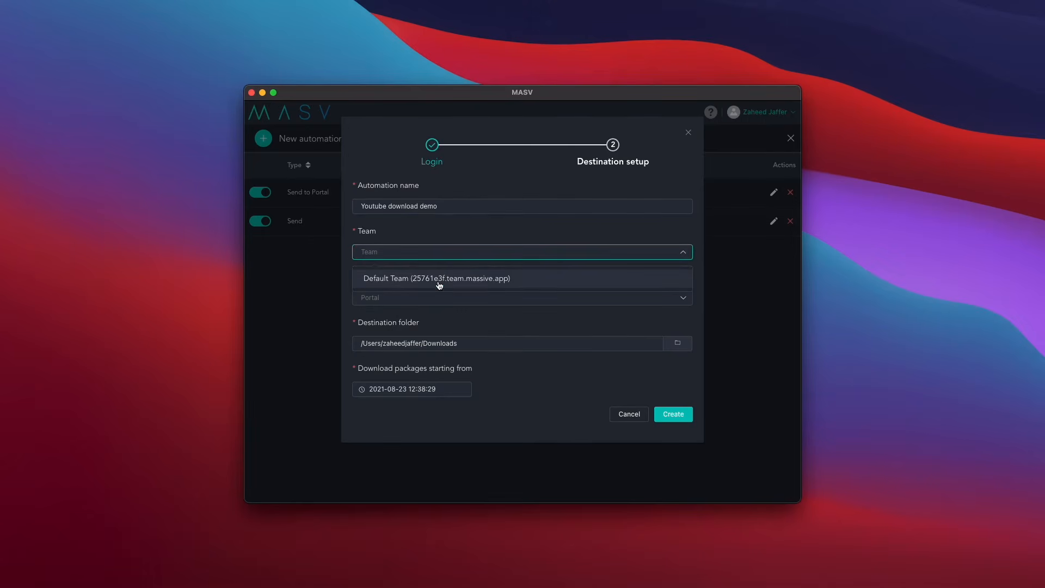
click(439, 279)
click(436, 300)
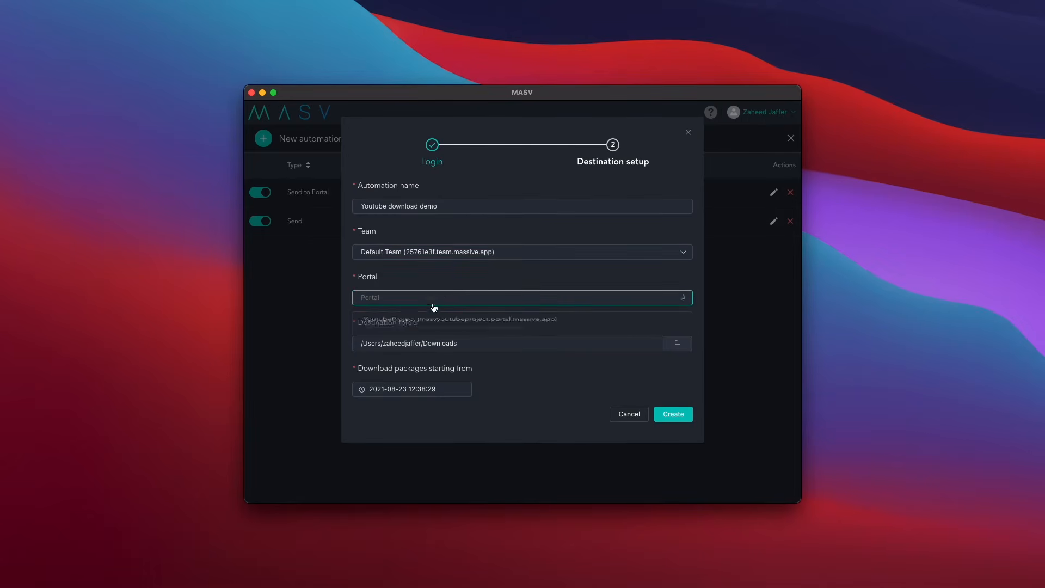
click(468, 324)
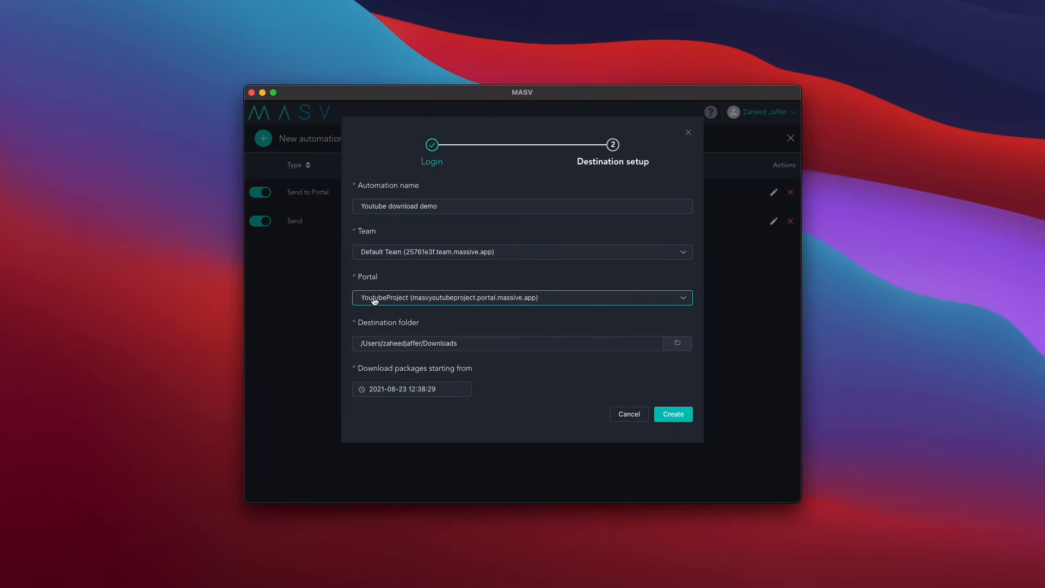
Set the download automation to fetch packages starting from 2021-08-02 and create it.
click(434, 392)
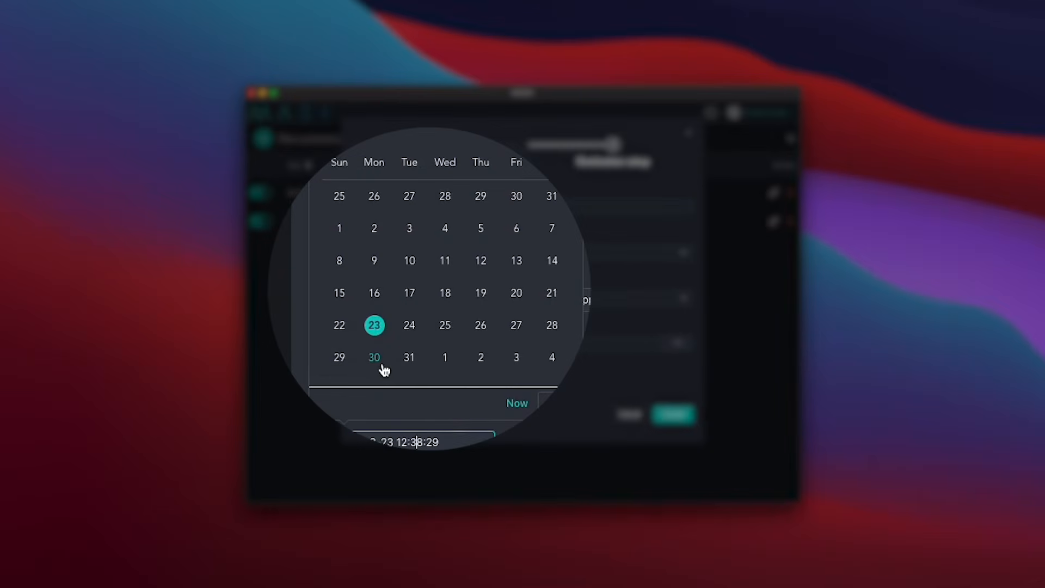
click(376, 232)
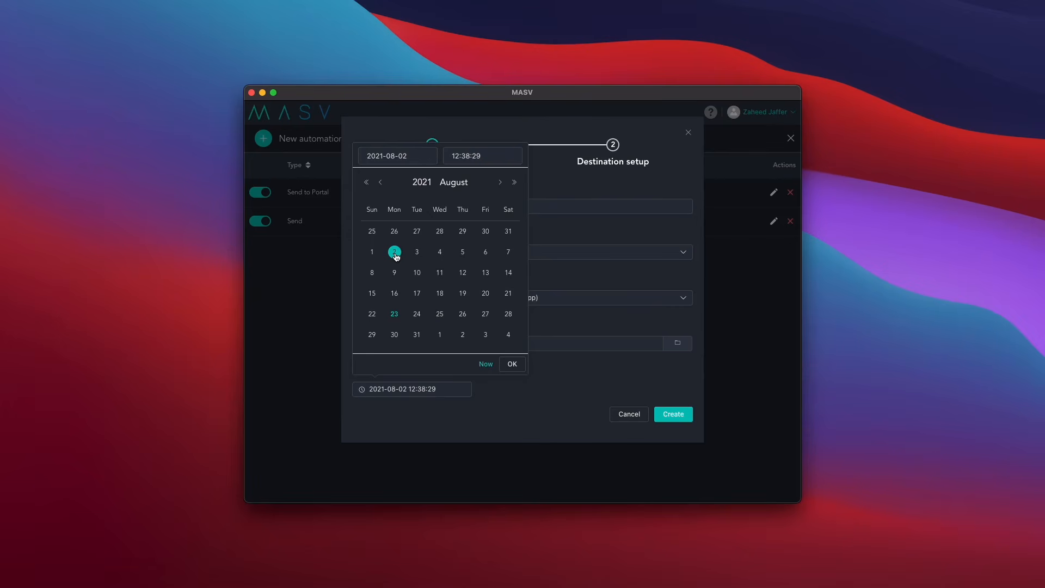
click(512, 363)
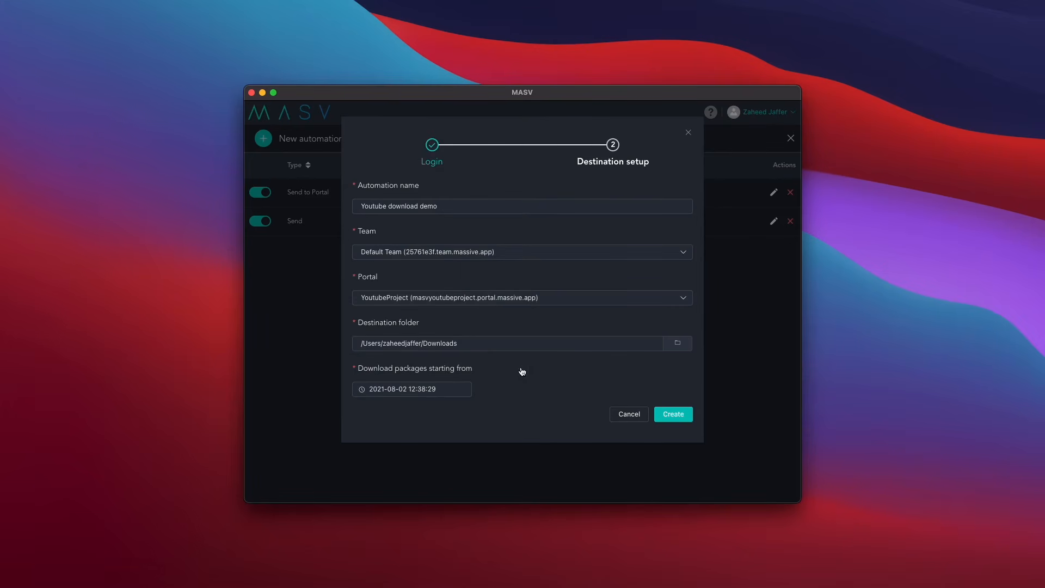
click(684, 418)
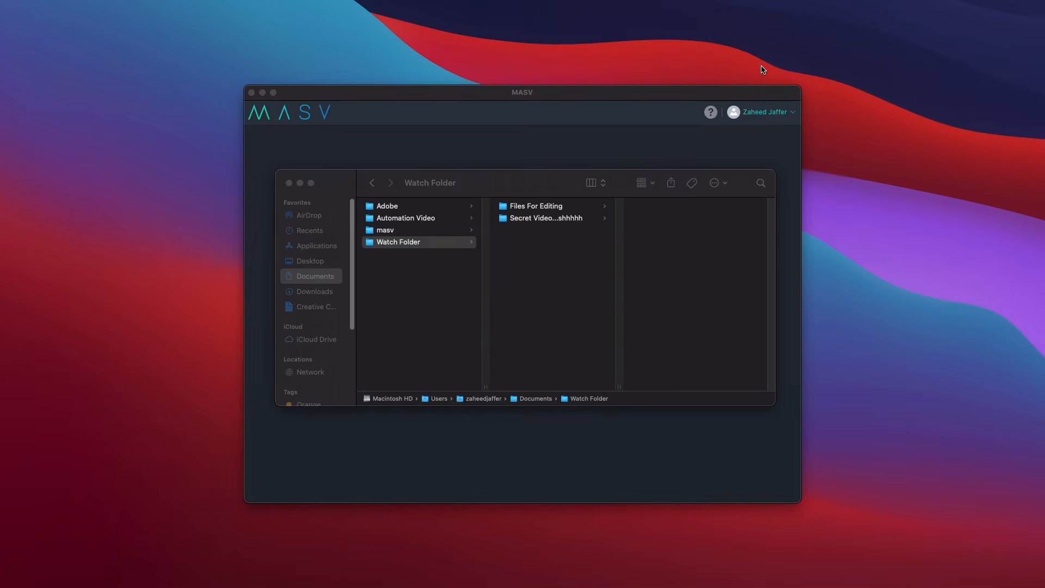
In Finder, move the Automation Video folder from Documents into the "Secret Video...shhhhh" watch folder and return to MASV.
click(417, 218)
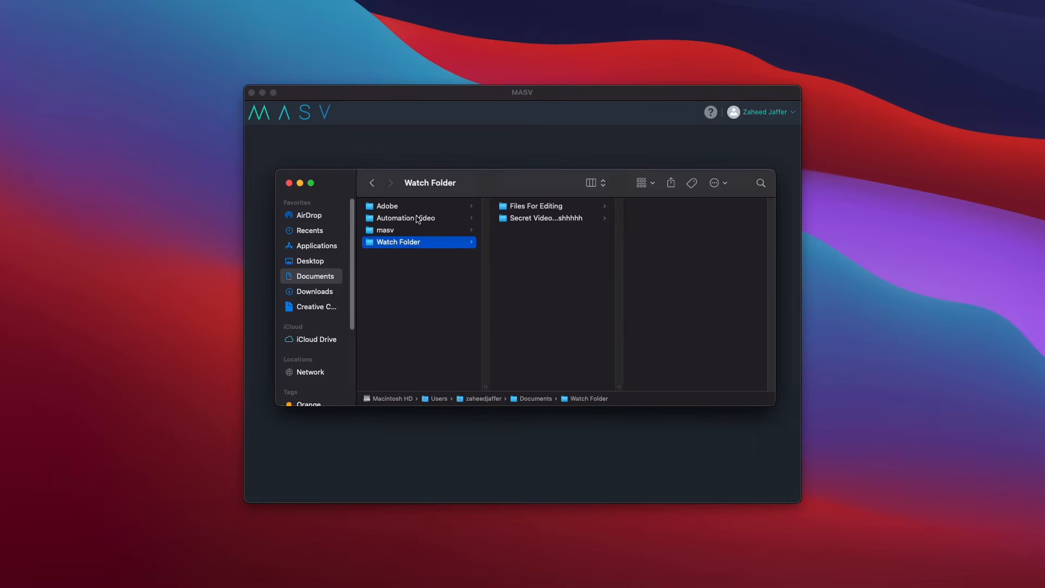
drag(418, 219, 576, 221)
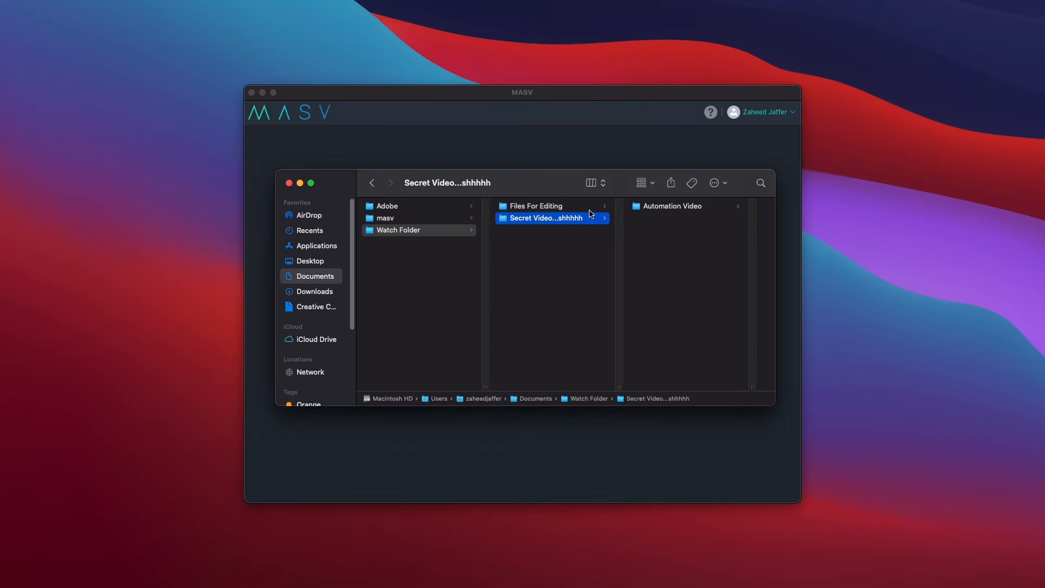
click(586, 150)
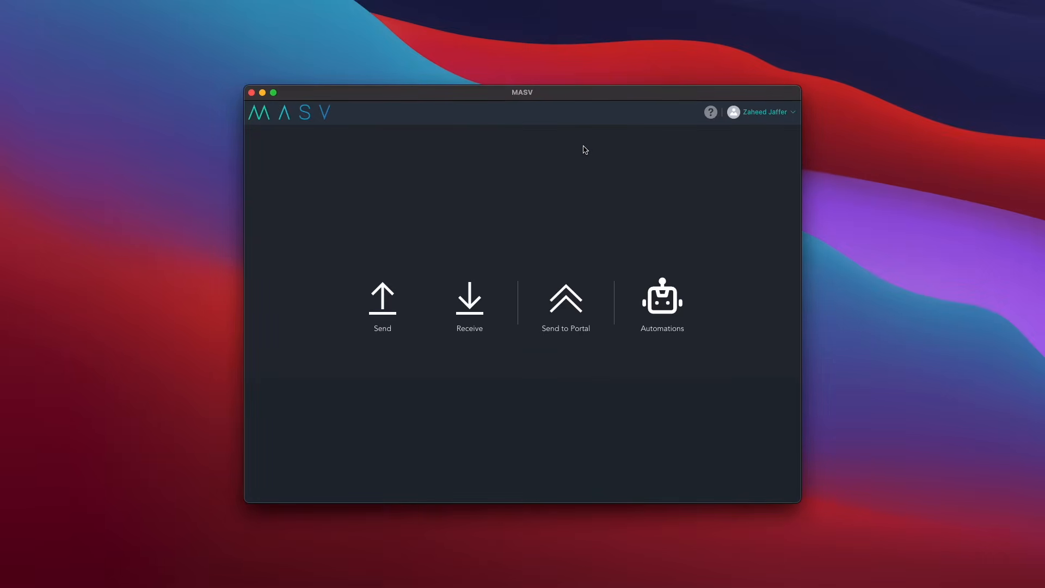